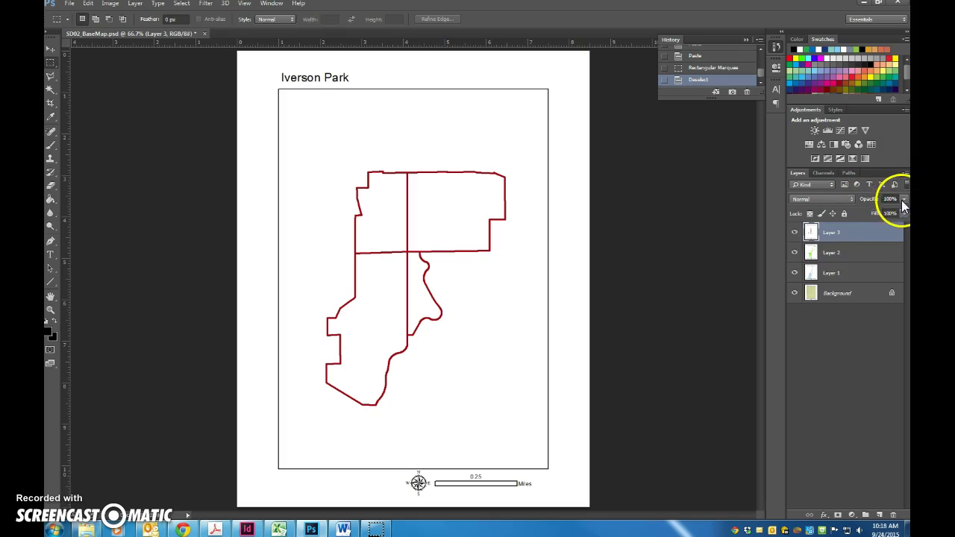
pyautogui.moveTo(903, 212)
pyautogui.mouseDown()
pyautogui.moveTo(870, 212)
pyautogui.moveTo(906, 214)
pyautogui.mouseUp()
pyautogui.click(419, 164)
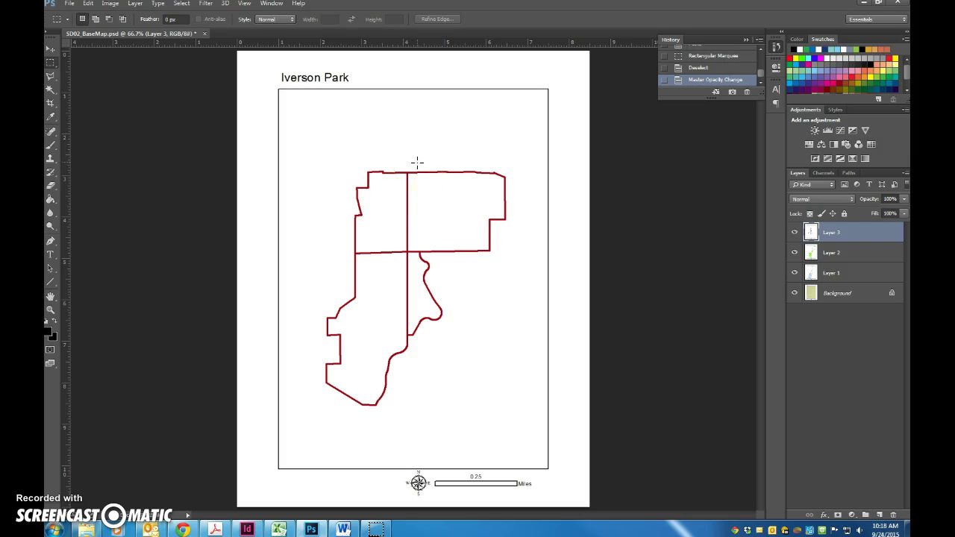
pyautogui.click(426, 191)
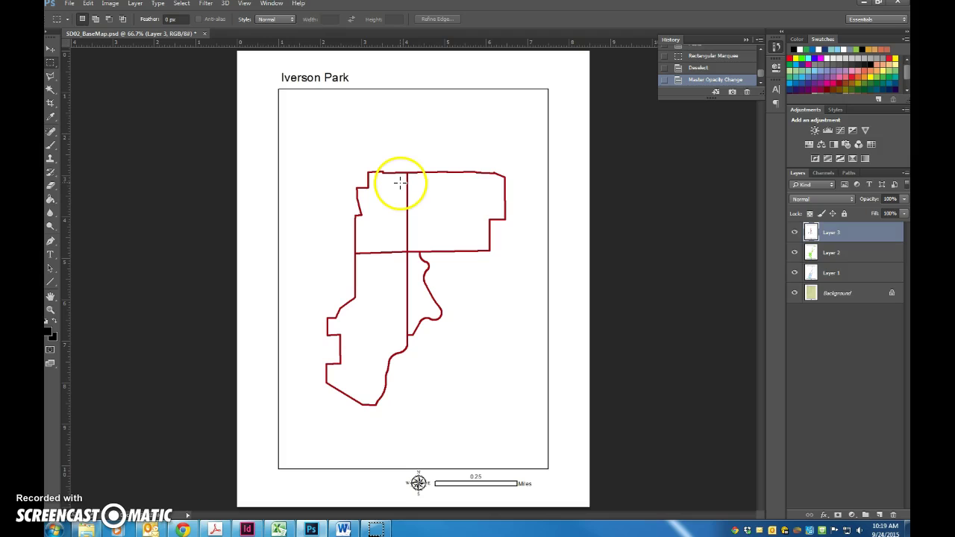
pyautogui.moveTo(400, 182); pyautogui.dragTo(426, 206)
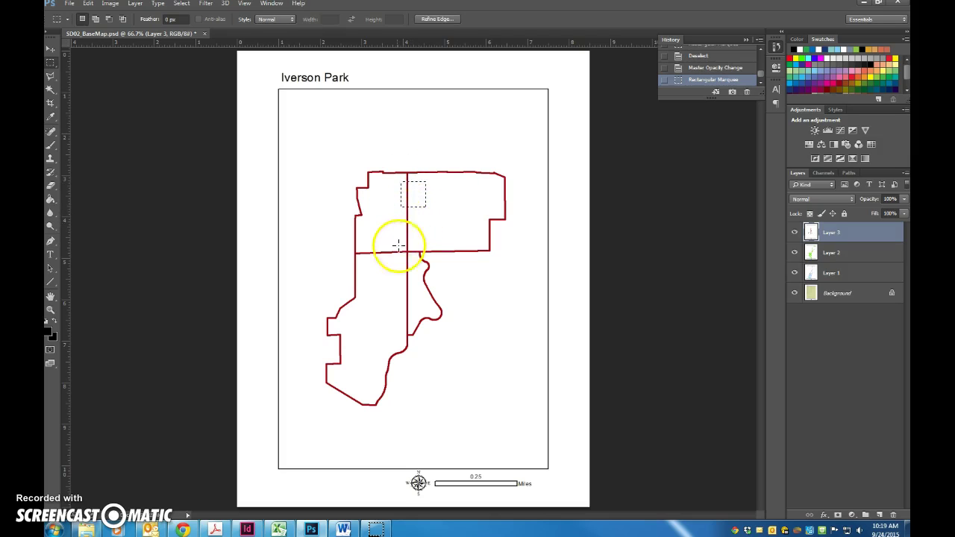
pyautogui.moveTo(364, 247); pyautogui.dragTo(408, 264)
pyautogui.click(416, 284)
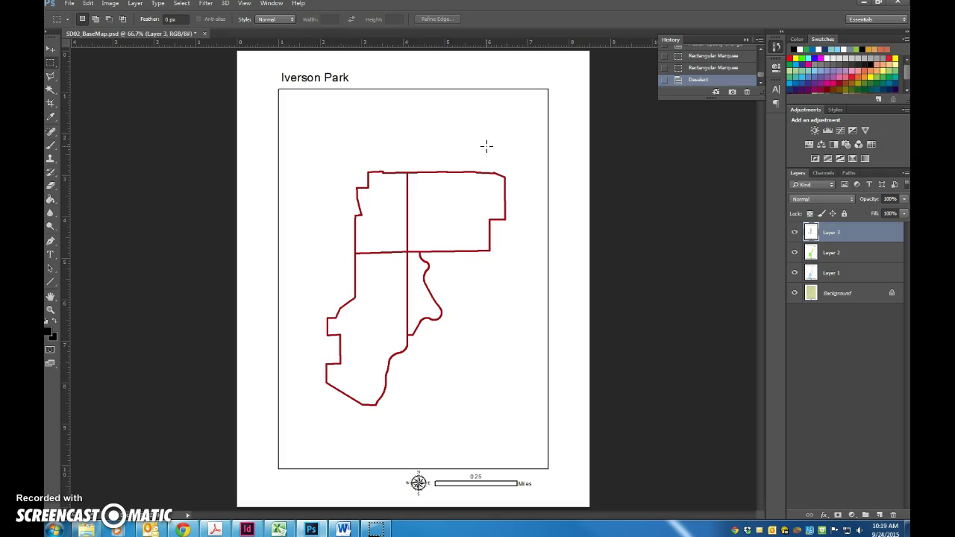
# Clear the full-width strip containing the Iverson Park title above the park outline on Layer 3, using the Rectangular Marquee
pyautogui.click(54, 66)
pyautogui.click(82, 64)
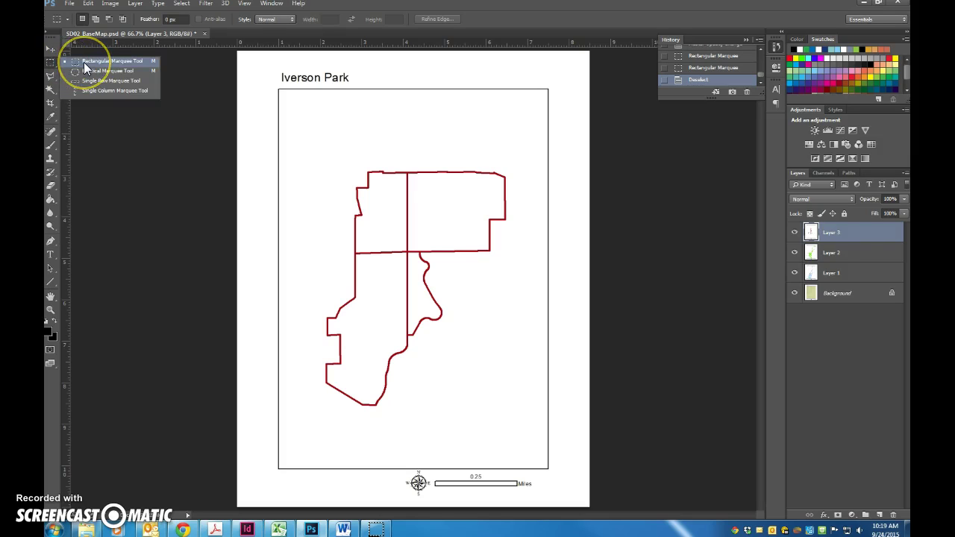
pyautogui.click(84, 67)
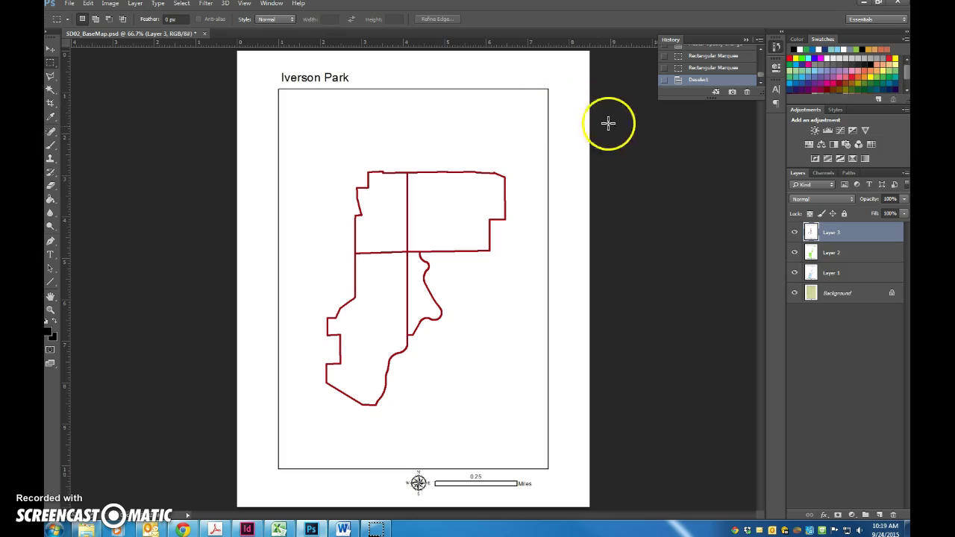
pyautogui.moveTo(652, 140); pyautogui.dragTo(82, 15)
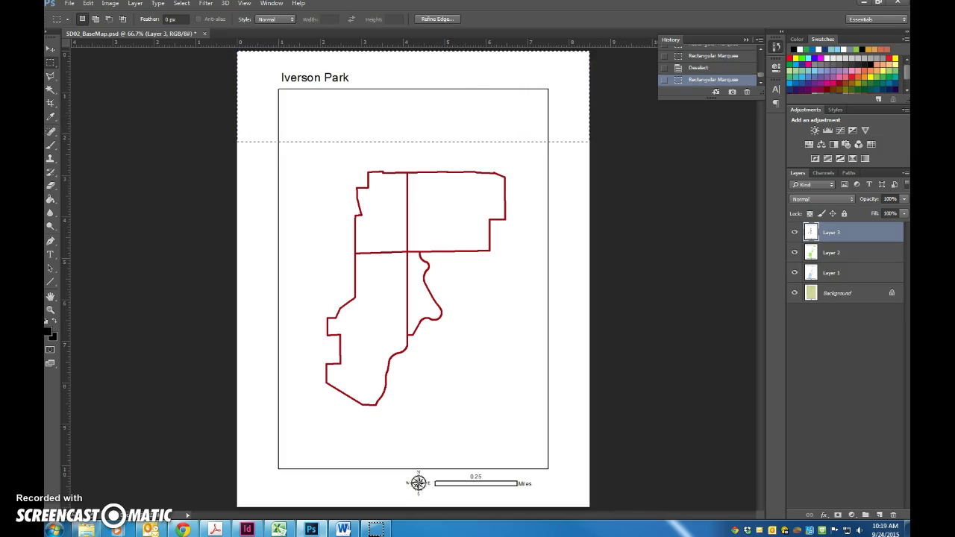
pyautogui.press('Delete')
pyautogui.hotkey('ctrl', 'd')
# Clear the strip left of the park outline on Layer 3 and hide Layer 2, Layer 1 and Background
pyautogui.moveTo(173, 136); pyautogui.dragTo(303, 513)
pyautogui.press('Delete')
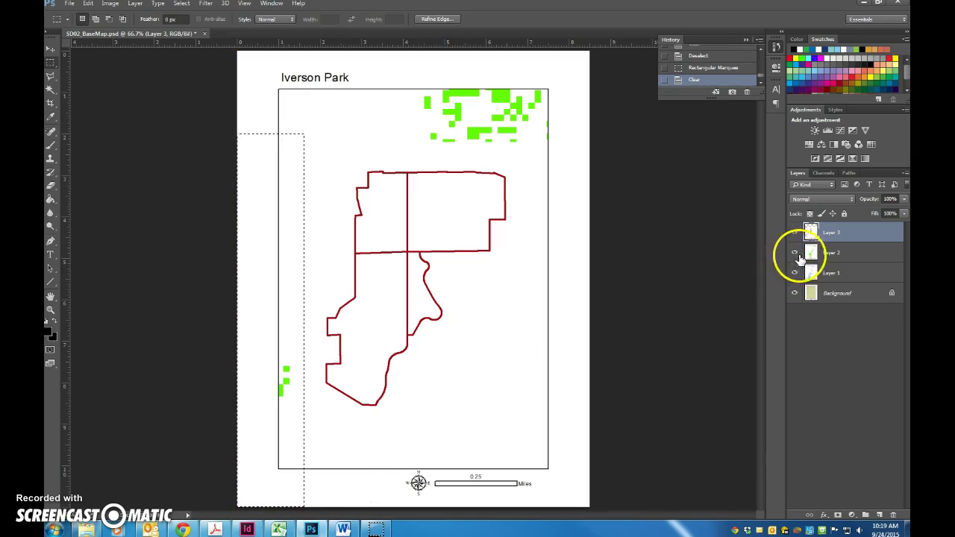
pyautogui.moveTo(794, 254); pyautogui.dragTo(795, 299)
pyautogui.hotkey('ctrl', 'd')
# Clear the strips right of and below the park outline on Layer 3, removing the frame, compass and scale bar
pyautogui.moveTo(541, 127); pyautogui.dragTo(616, 503)
pyautogui.press('Delete')
pyautogui.hotkey('ctrl', 'd')
pyautogui.moveTo(272, 427); pyautogui.dragTo(626, 521)
pyautogui.press('Delete')
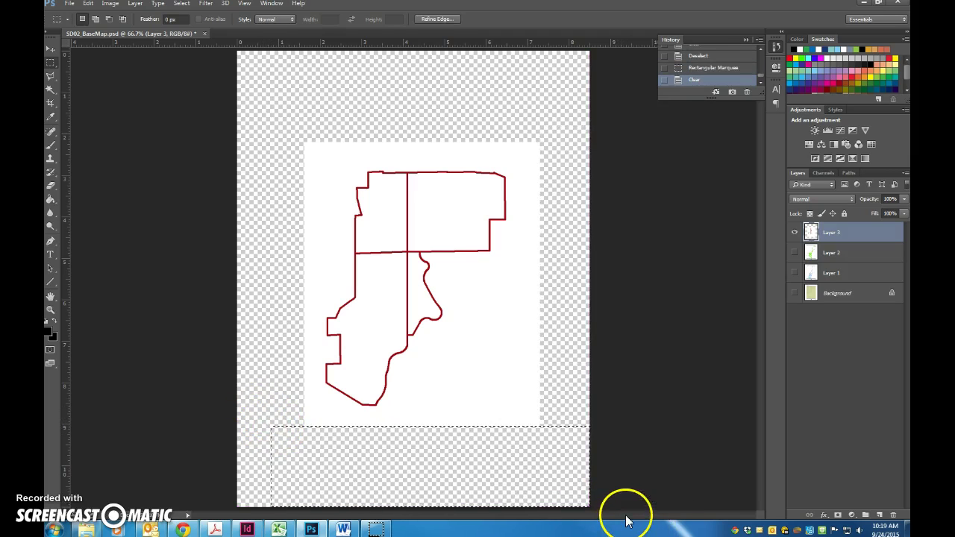
pyautogui.hotkey('ctrl', 'd')
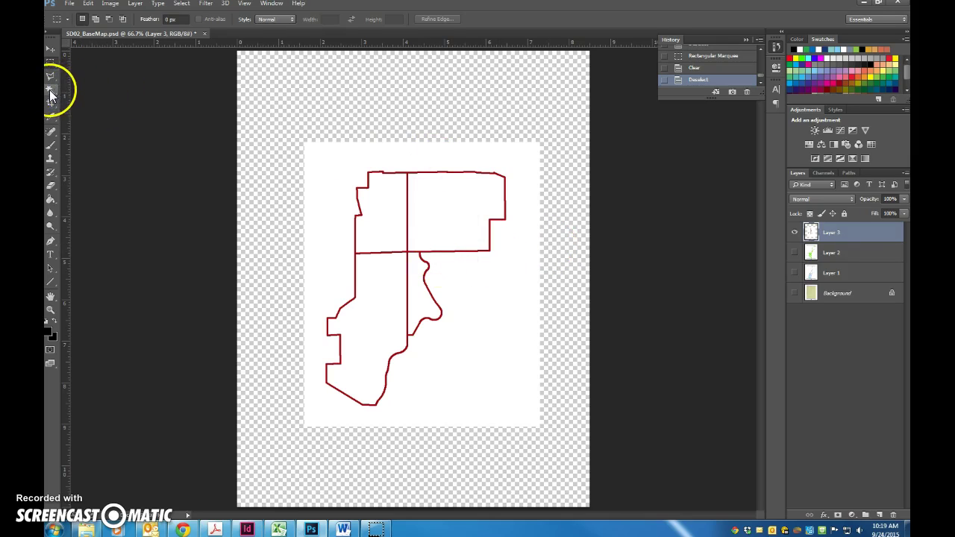
# Clear the white area outside the park boundary on Layer 3, using the Magic Wand with Contiguous turned on
pyautogui.moveTo(50, 95); pyautogui.dragTo(88, 98)
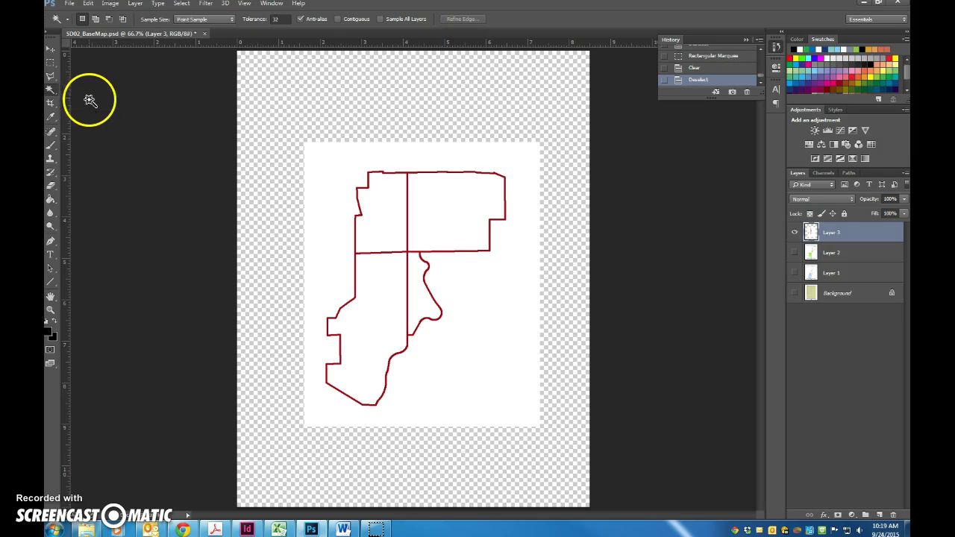
pyautogui.click(373, 181)
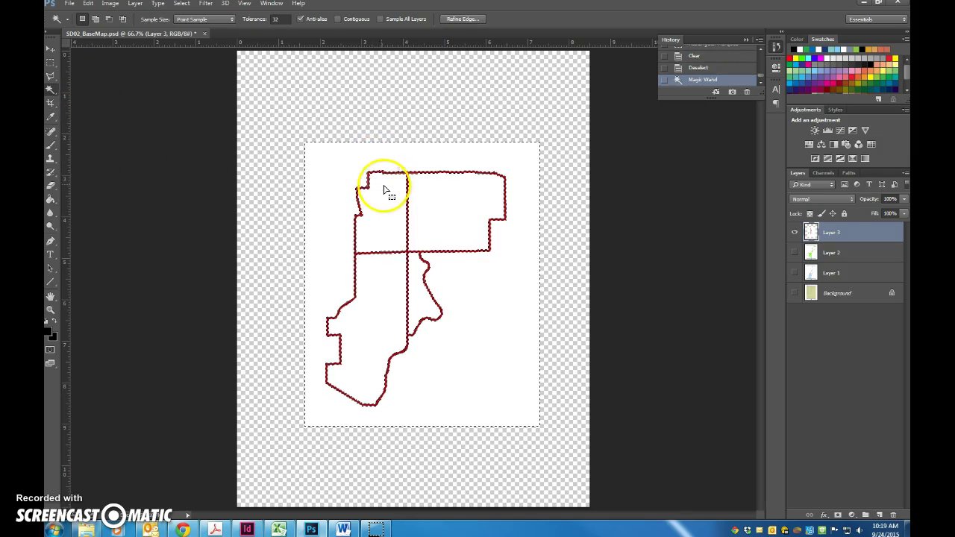
pyautogui.hotkey('ctrl', 'd')
pyautogui.click(338, 19)
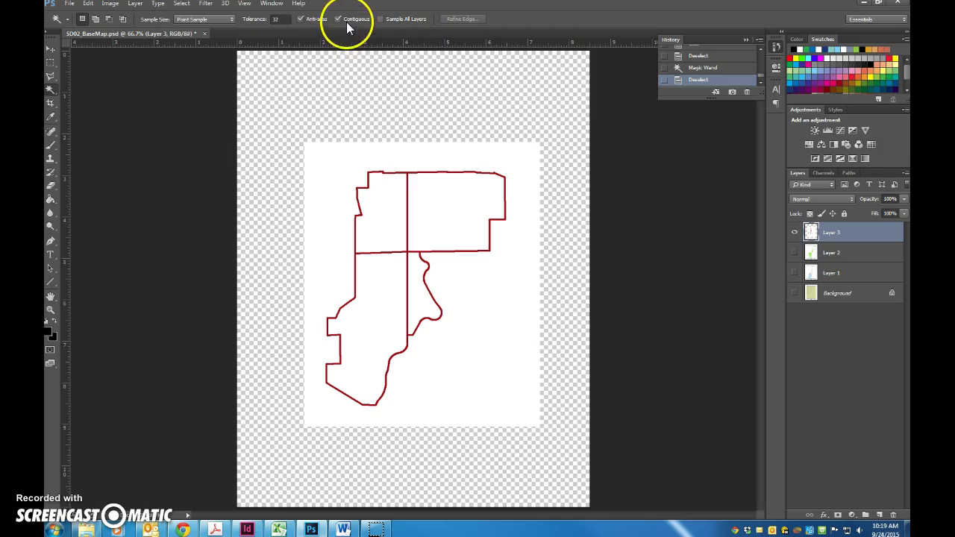
pyautogui.click(404, 161)
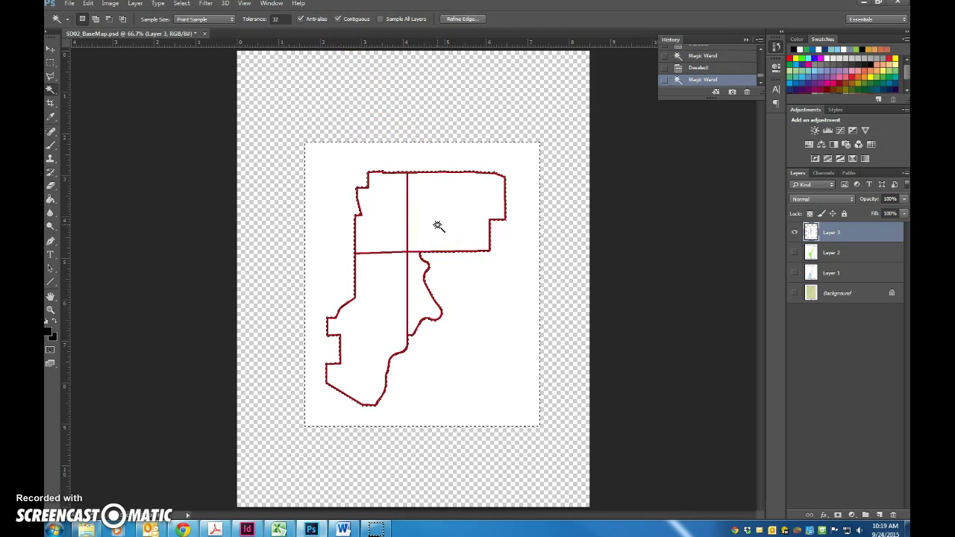
pyautogui.click(500, 213)
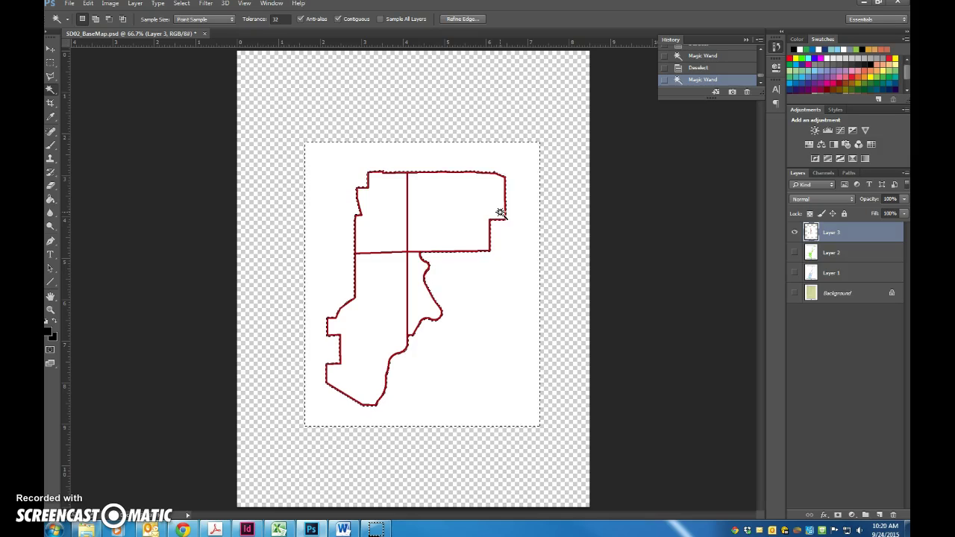
pyautogui.press('Delete')
pyautogui.click(547, 239)
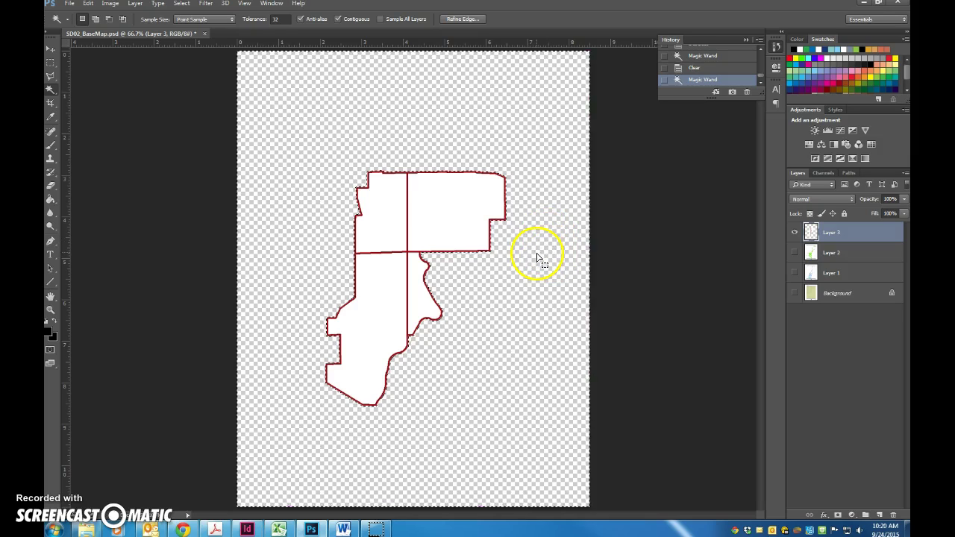
pyautogui.press('m')
pyautogui.click(406, 245)
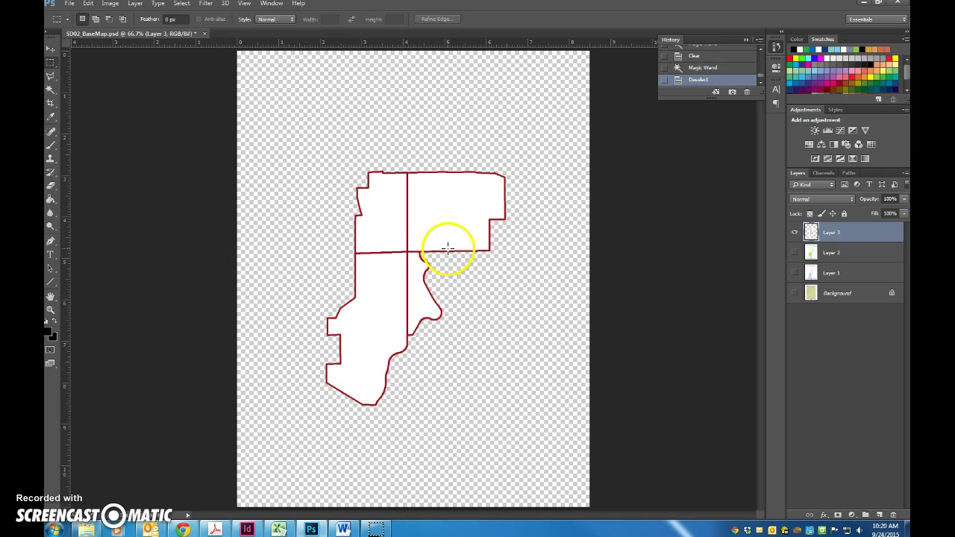
pyautogui.moveTo(391, 211); pyautogui.dragTo(411, 224)
pyautogui.click(411, 206)
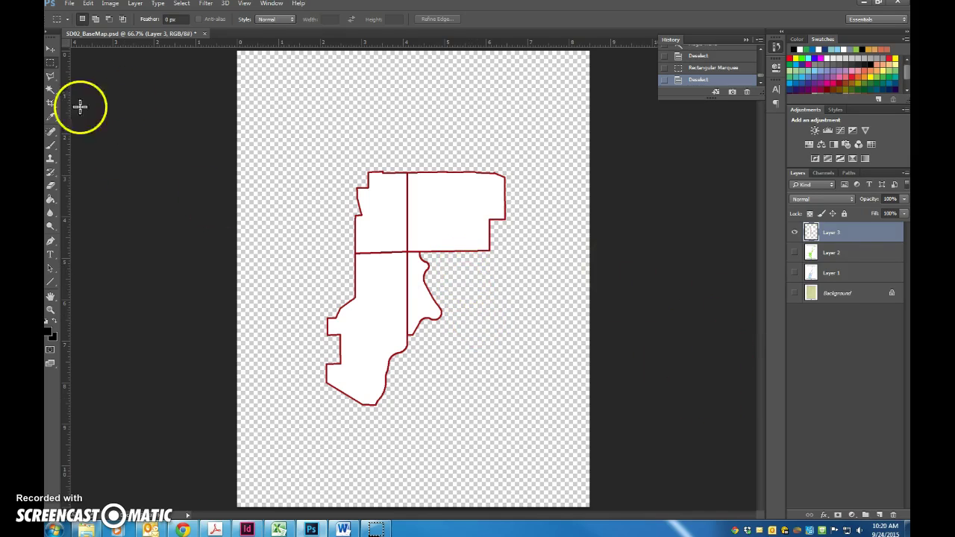
# Select the whole park shape by selecting the transparent surroundings with the Magic Wand and inverting the selection
pyautogui.click(50, 89)
pyautogui.click(324, 128)
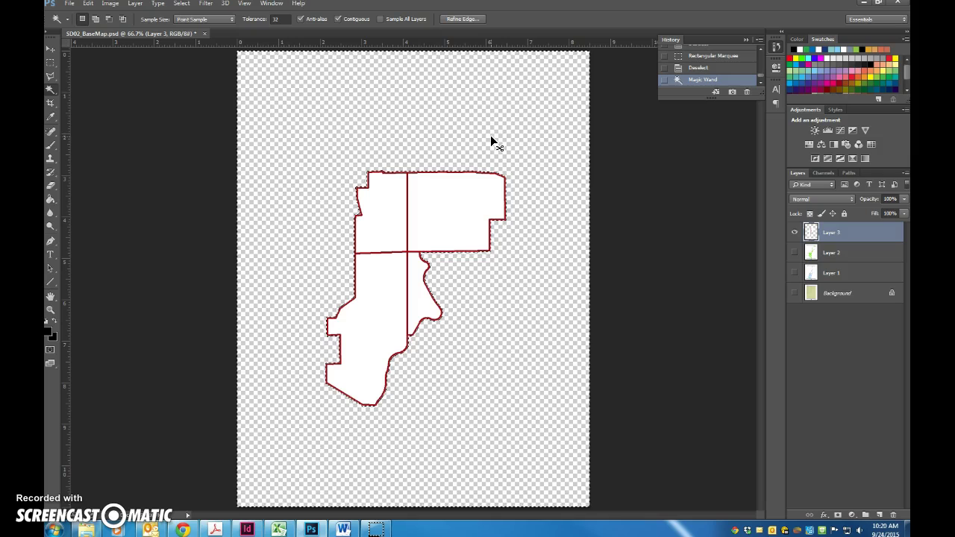
pyautogui.hotkey('ctrl', 'shift', 'i')
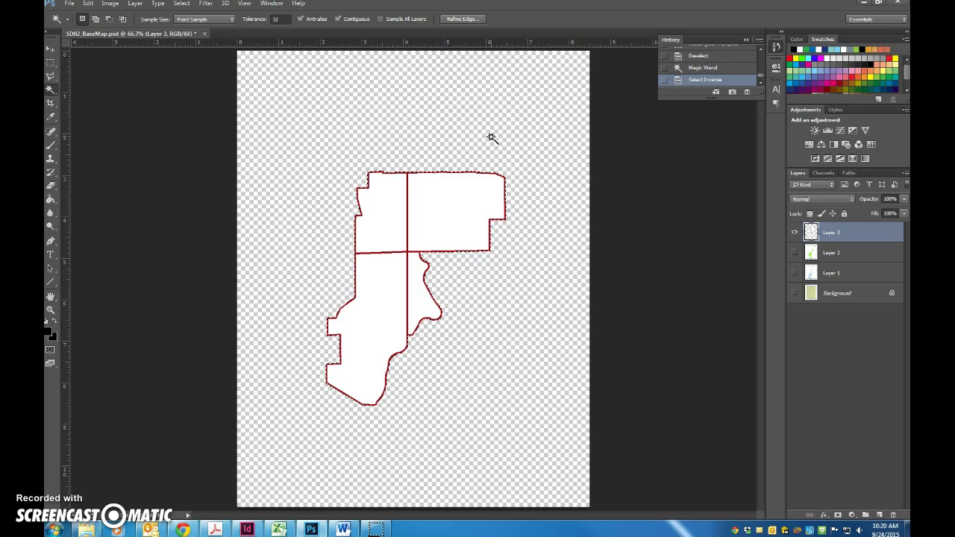
pyautogui.click(534, 164)
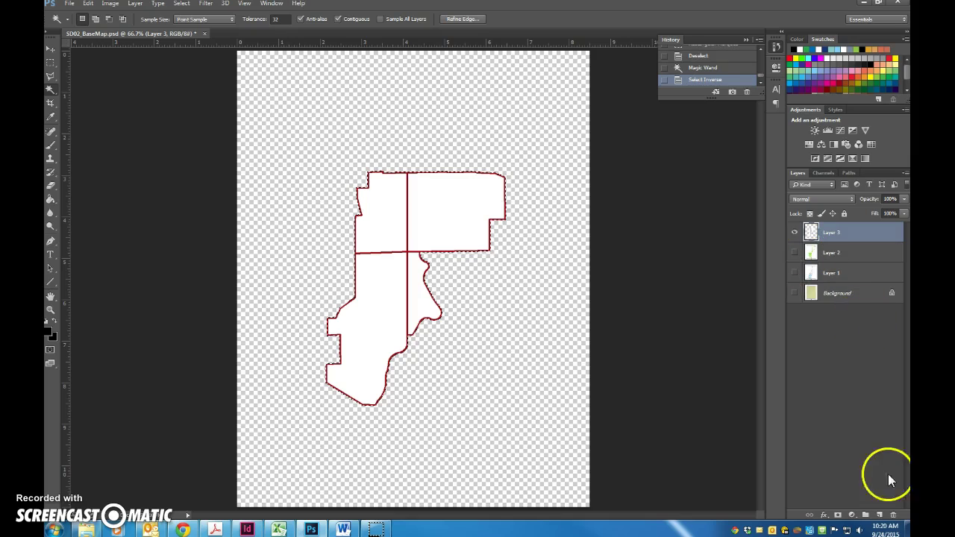
# Create a new layer and fill the park selection with white using the Paint Bucket
pyautogui.click(880, 517)
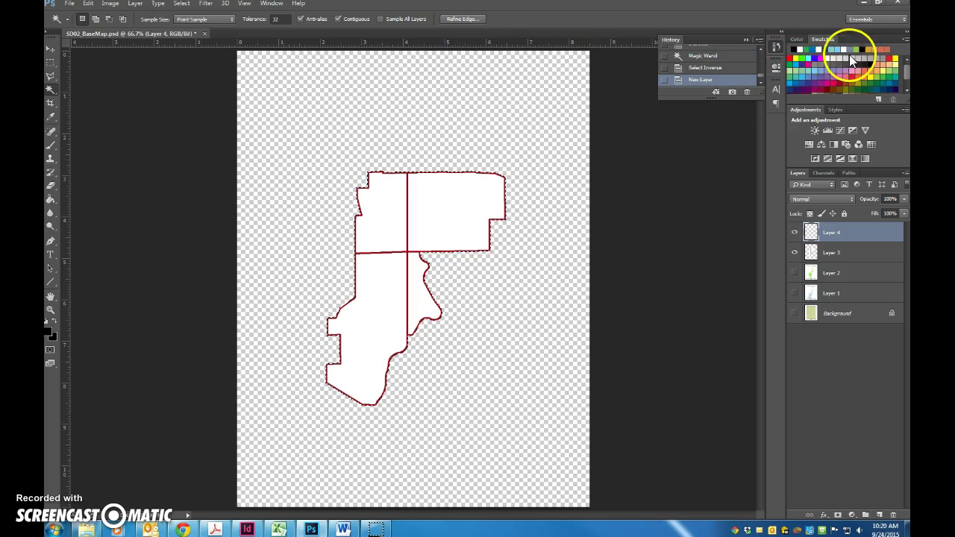
pyautogui.click(831, 52)
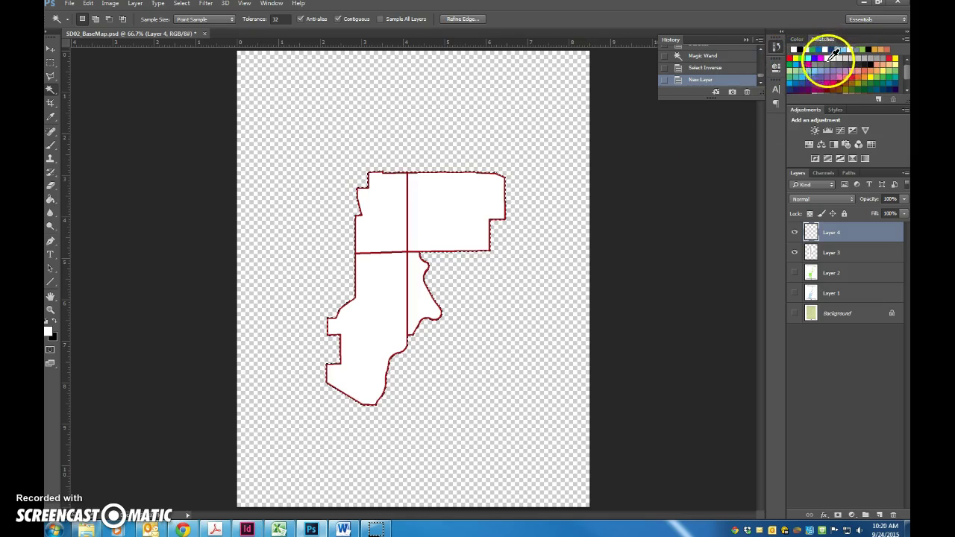
pyautogui.click(50, 208)
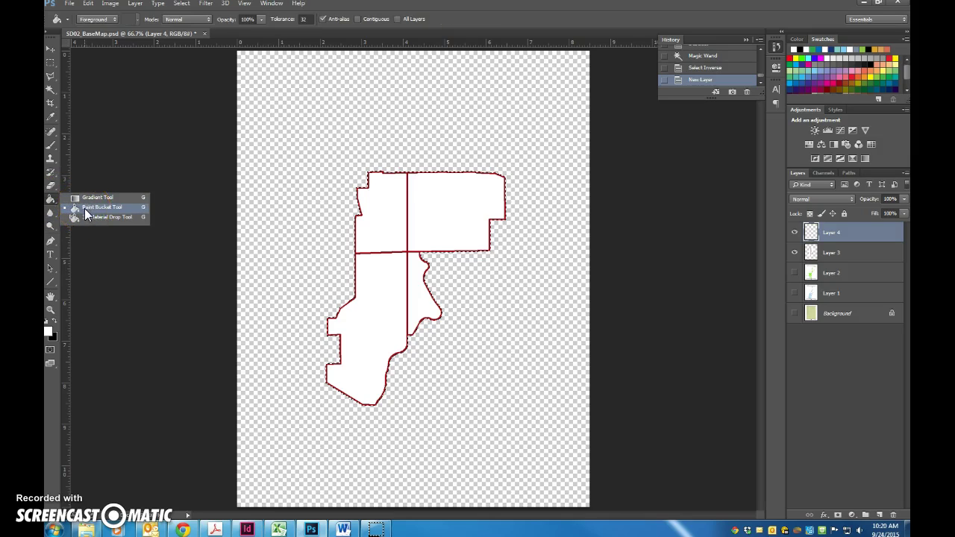
pyautogui.click(85, 210)
pyautogui.click(442, 221)
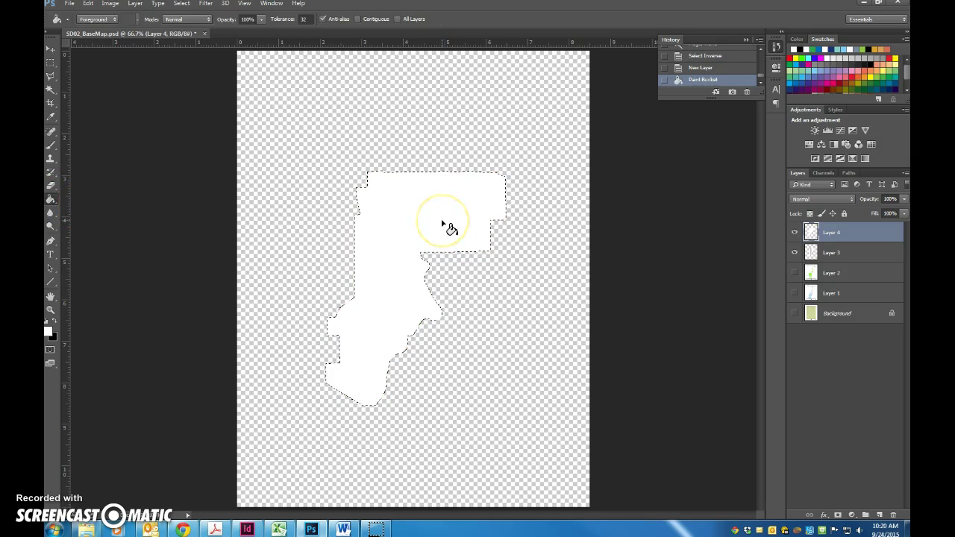
# Deselect the park shape and hide Layer 3 so only the white fill layer is shown
pyautogui.press('m')
pyautogui.hotkey('ctrl', 'd')
pyautogui.click(795, 253)
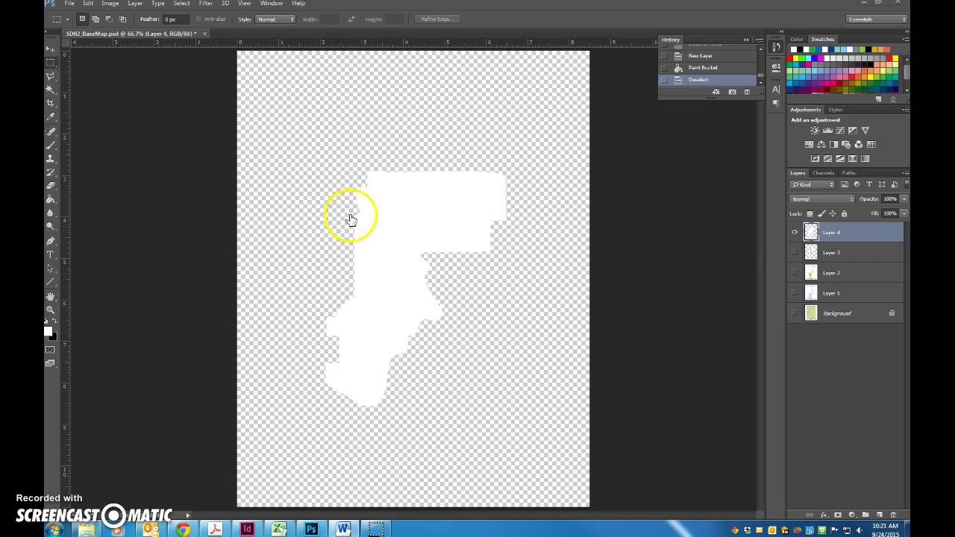
pyautogui.click(636, 215)
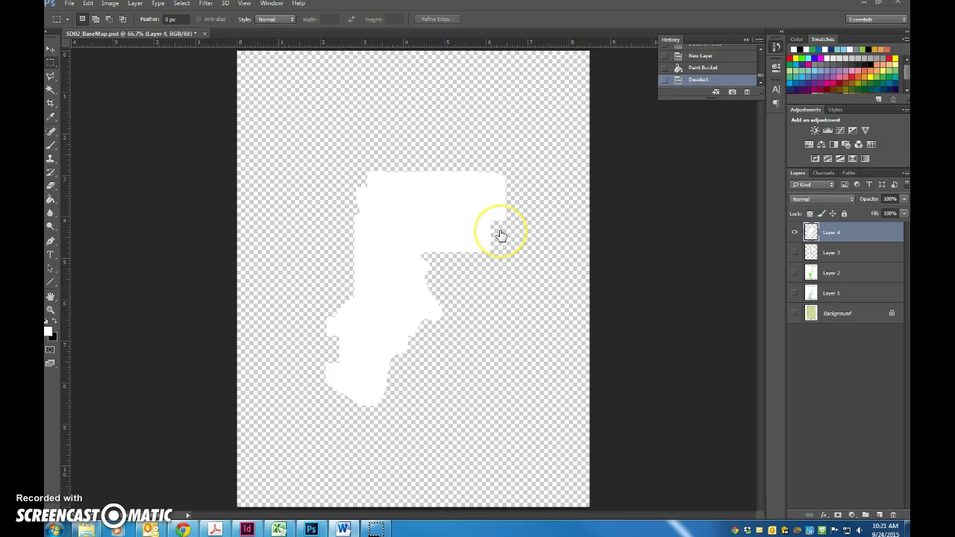
pyautogui.click(521, 167)
# Add a Stroke layer style to Layer 4 with size 7 px and position Outside
pyautogui.doubleClick(855, 239)
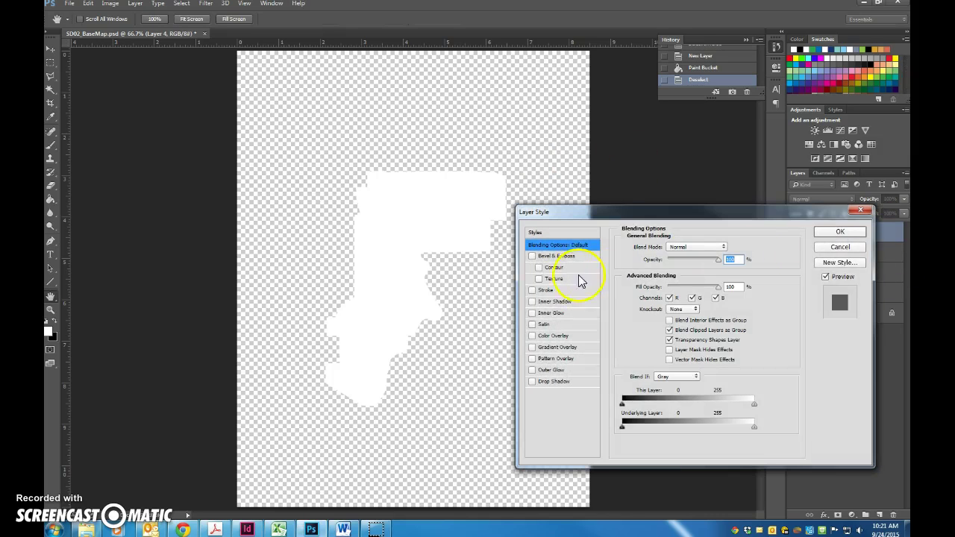
pyautogui.click(837, 250)
pyautogui.doubleClick(862, 236)
pyautogui.click(532, 289)
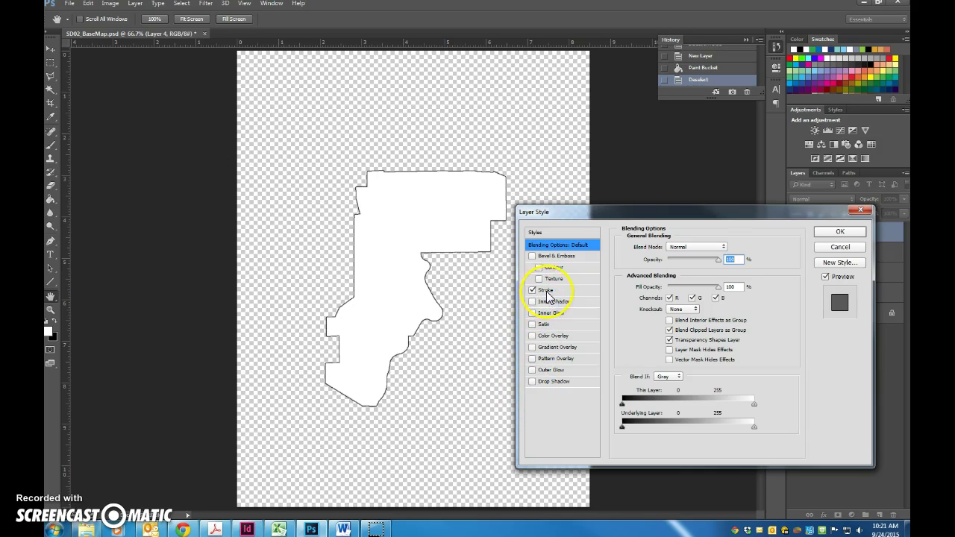
pyautogui.click(546, 292)
pyautogui.click(683, 263)
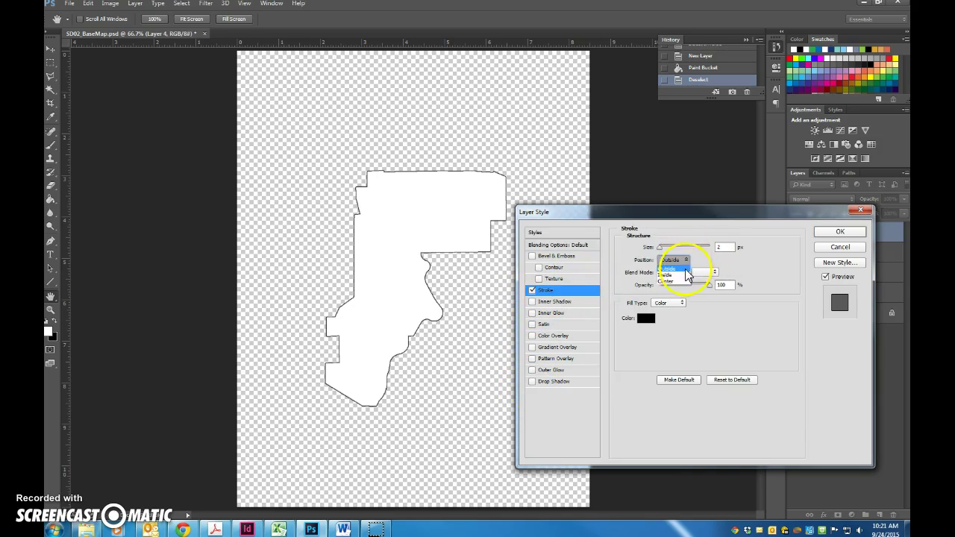
pyautogui.click(691, 264)
pyautogui.click(693, 267)
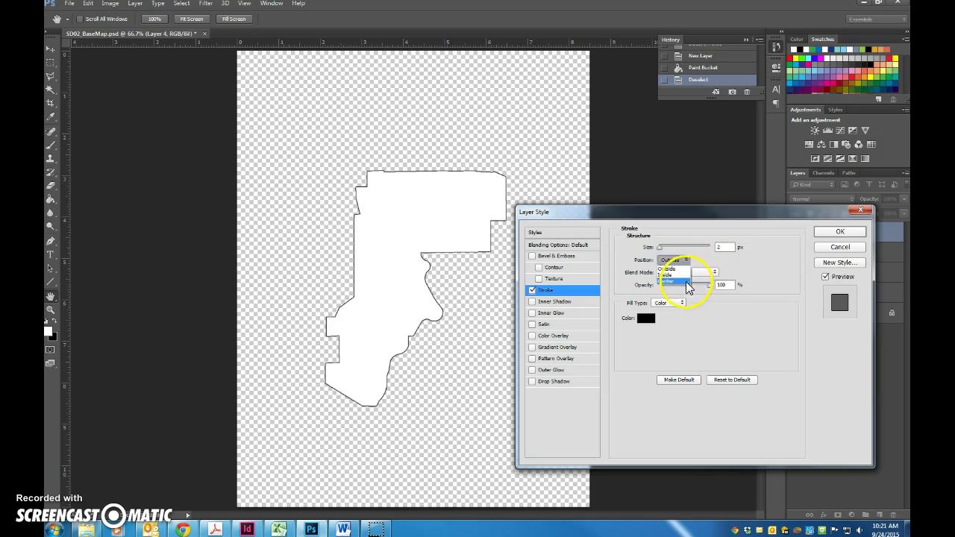
pyautogui.click(684, 274)
pyautogui.moveTo(664, 252); pyautogui.dragTo(665, 254)
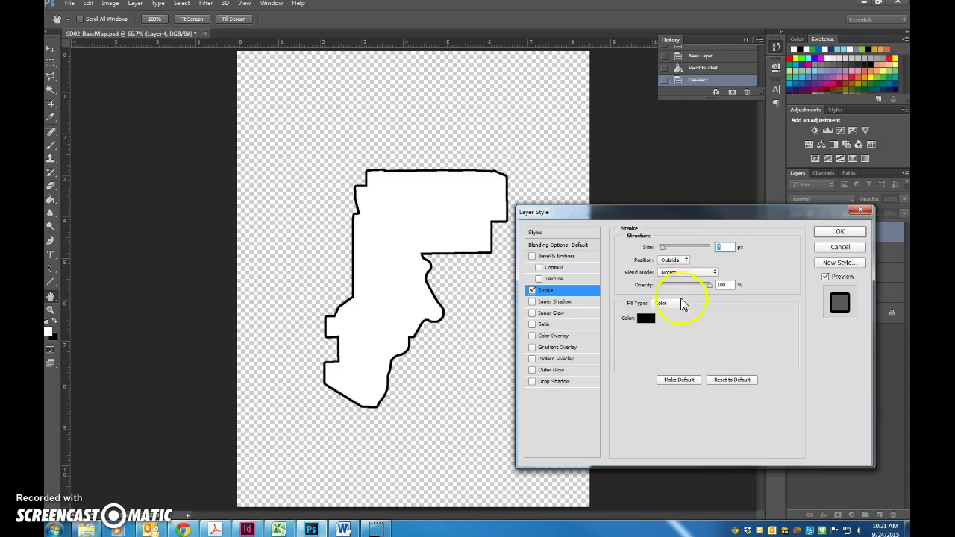
# Set the stroke colour to dark red and apply the layer style to Layer 4
pyautogui.click(646, 319)
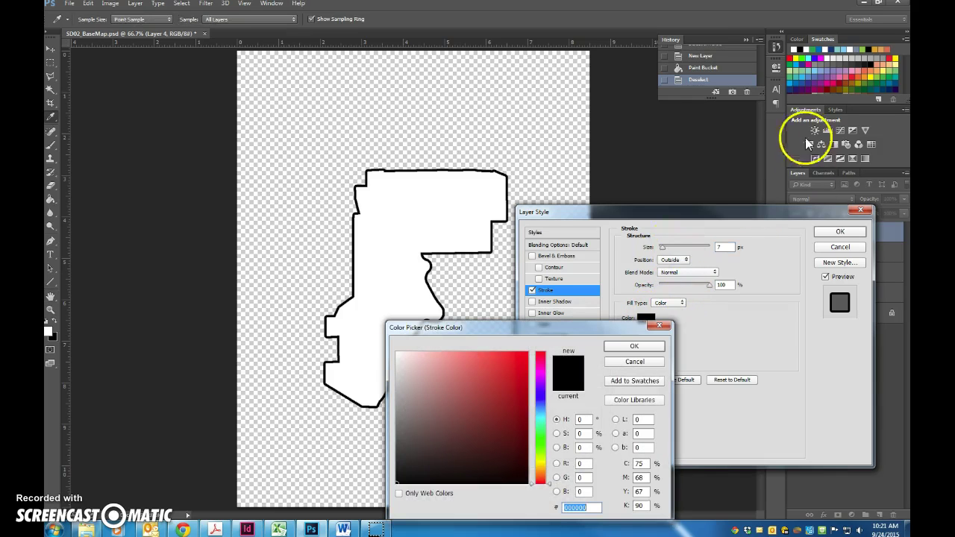
pyautogui.click(843, 81)
pyautogui.click(640, 346)
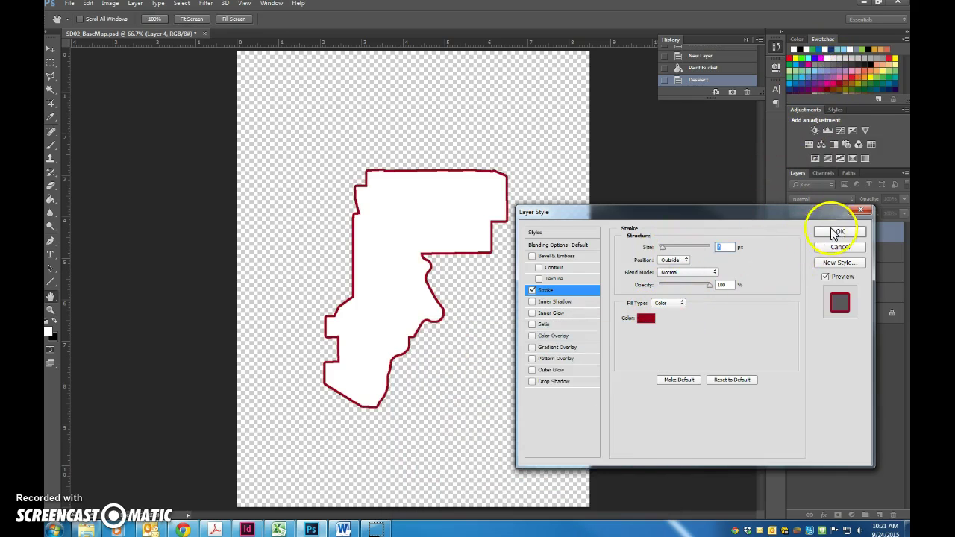
pyautogui.click(840, 232)
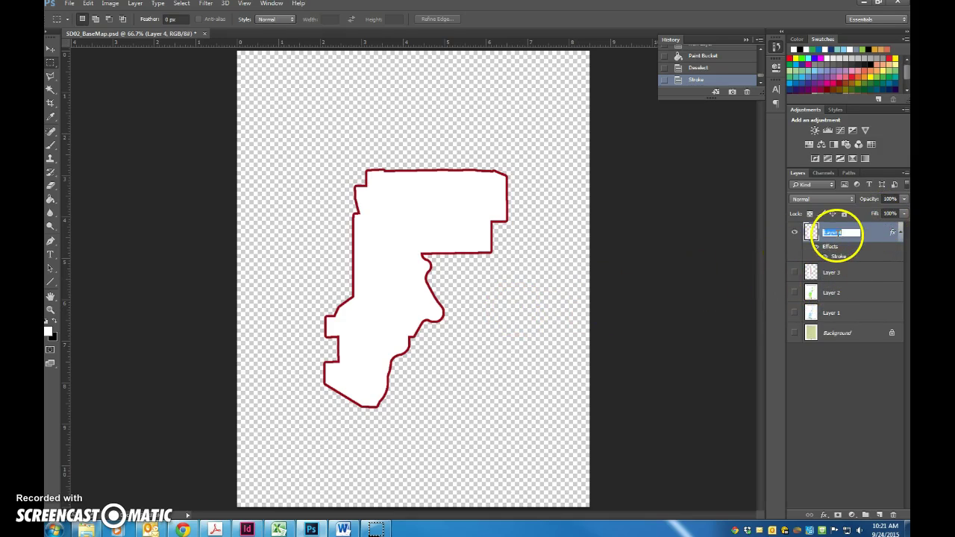
# Add a Drop Shadow effect to Layer 4 alongside its stroke, adjust the shadow distance, and apply the layer style
pyautogui.doubleClick(865, 238)
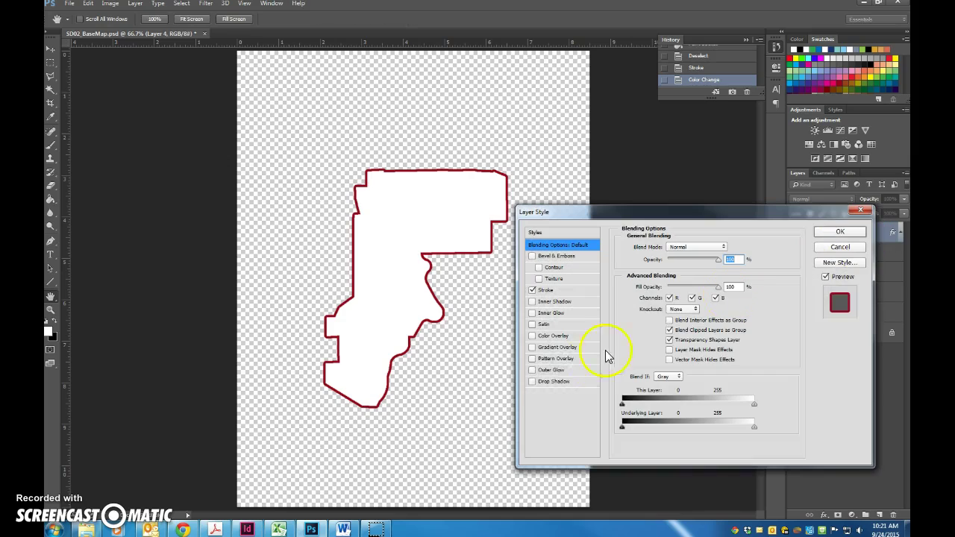
pyautogui.click(548, 382)
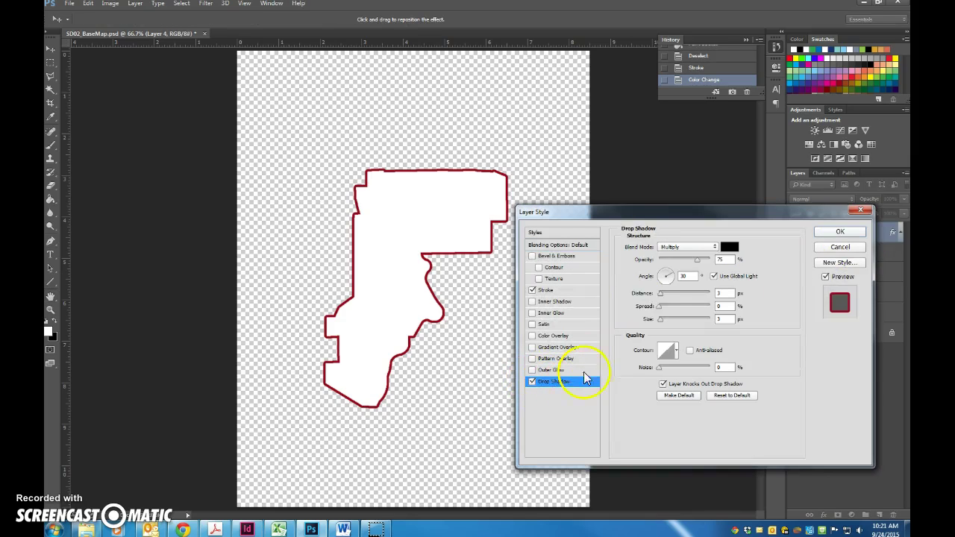
pyautogui.click(664, 297)
pyautogui.click(840, 233)
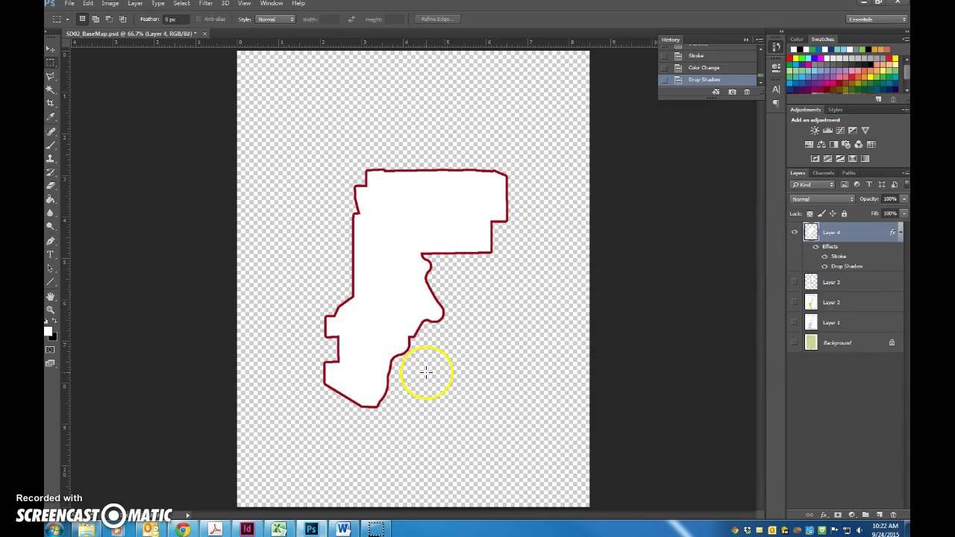
# Show the Background base map and set Layer 4's blend mode to Multiply so the map shows through the park
pyautogui.click(795, 343)
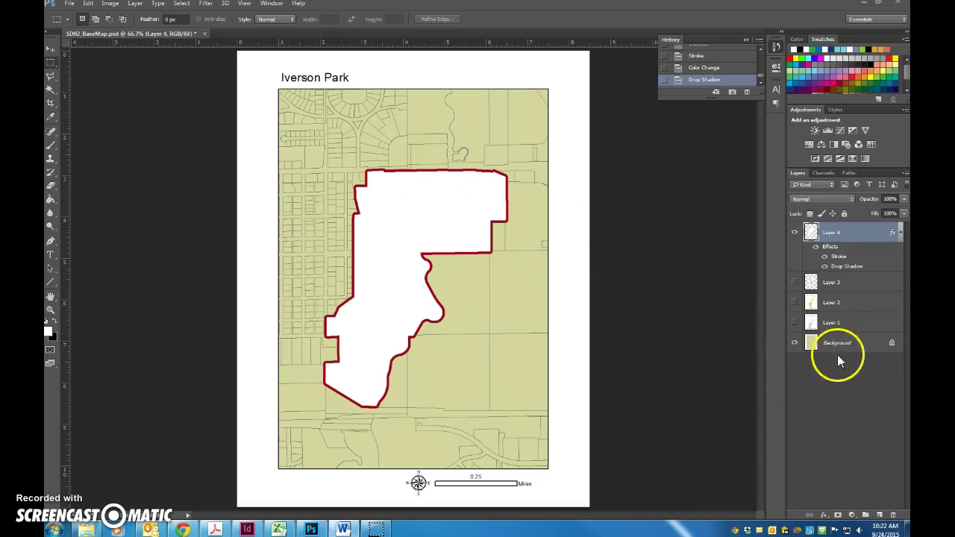
pyautogui.click(847, 198)
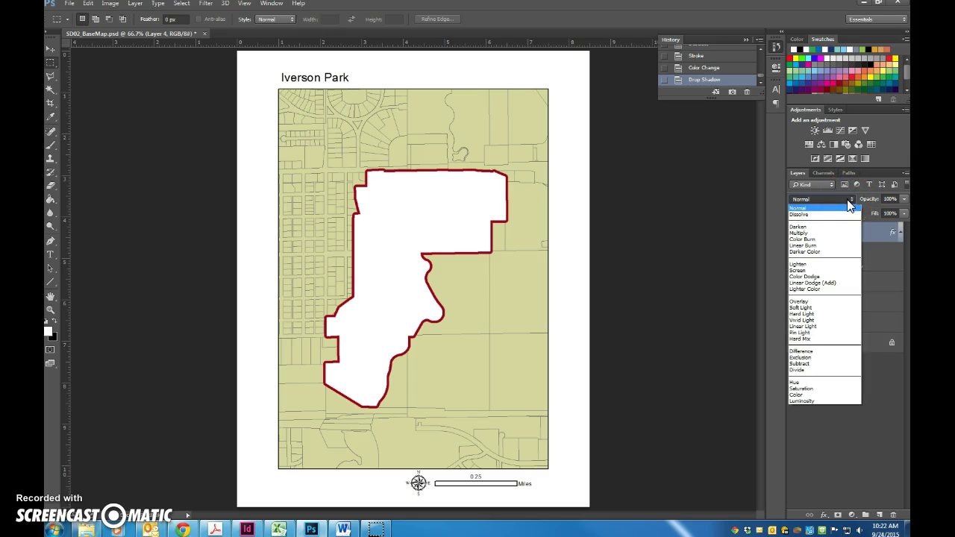
pyautogui.click(830, 232)
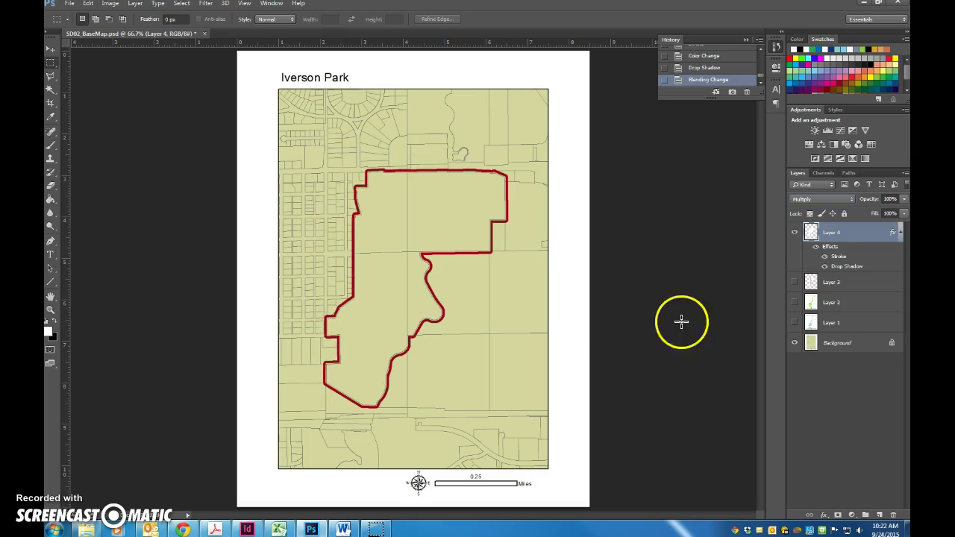
# Set the position of Layer 4's stroke to Center and apply the layer style
pyautogui.doubleClick(852, 234)
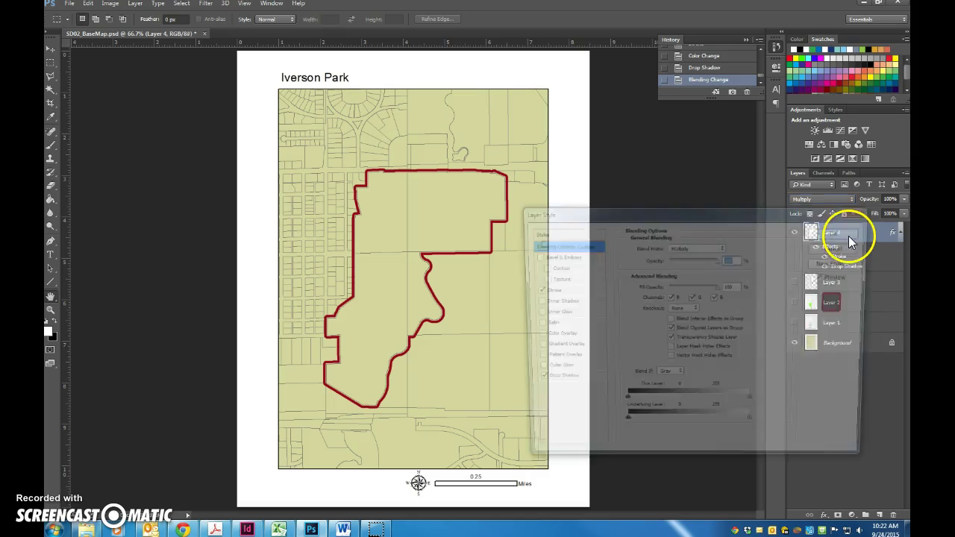
pyautogui.click(567, 291)
pyautogui.click(685, 261)
pyautogui.click(678, 279)
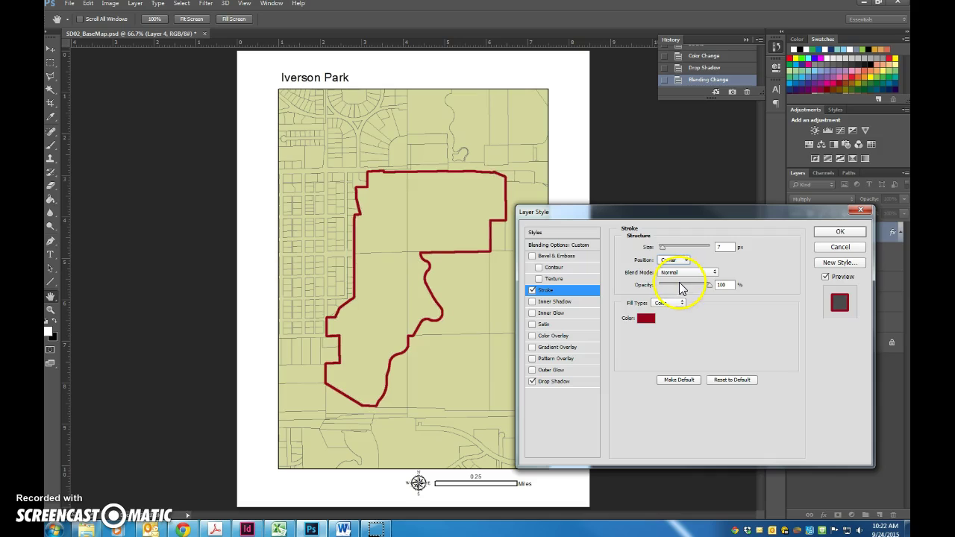
pyautogui.click(839, 232)
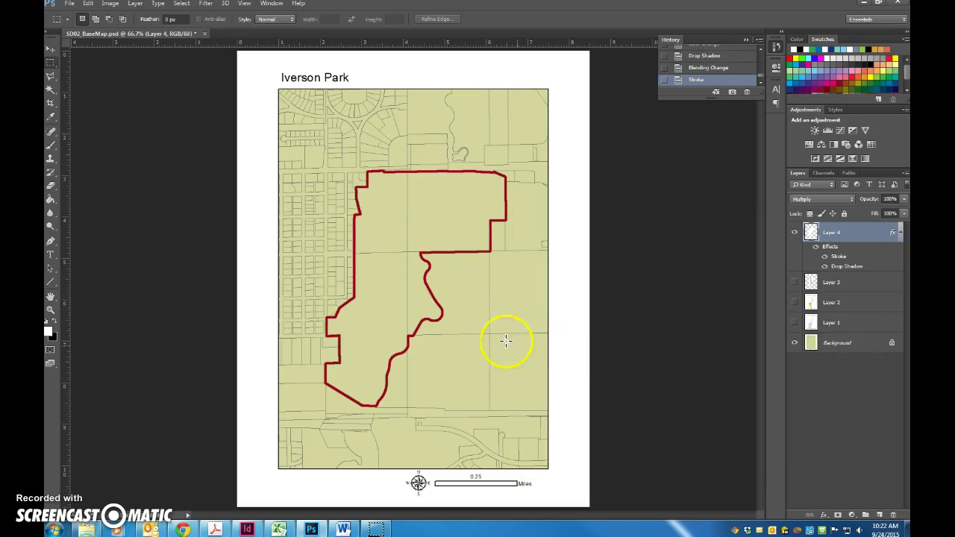